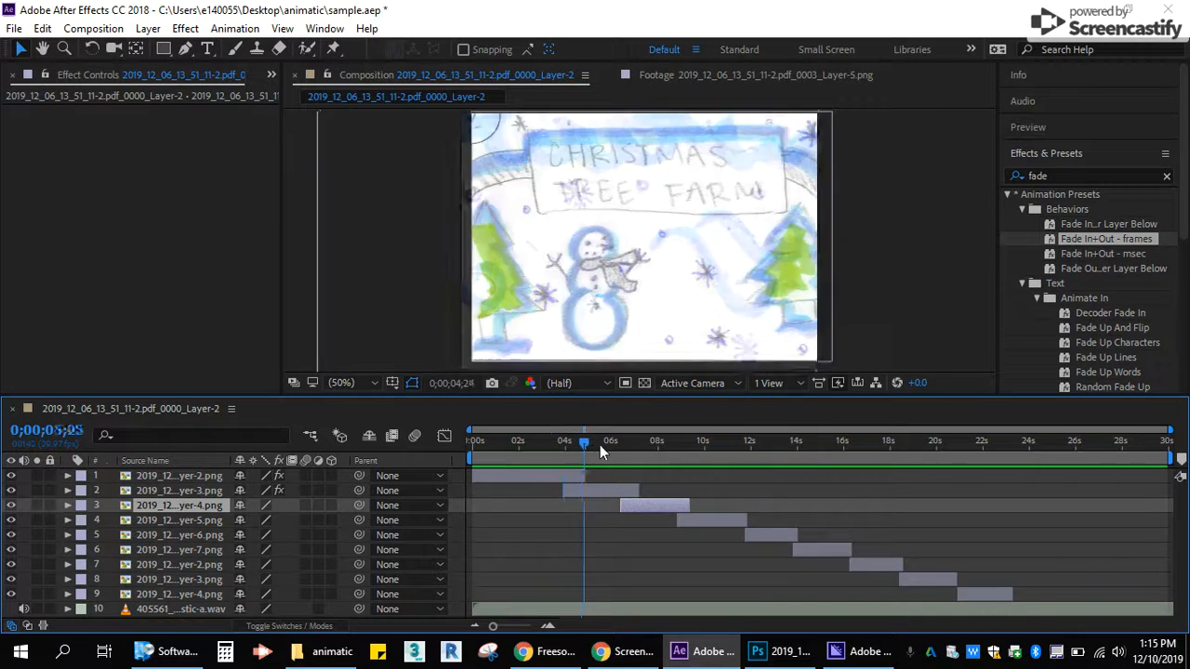
- Inspect the Position and Scale keyframes of the composition's first layer
{"action": "left_click", "coordinate": [68, 476]}
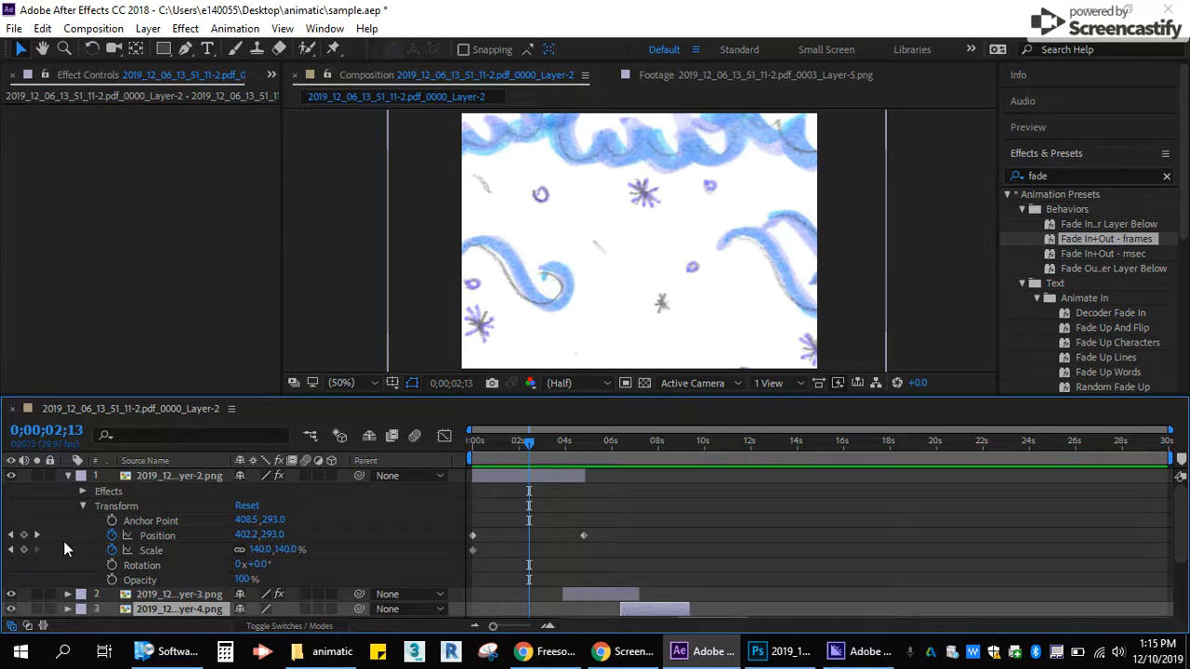
{"action": "scroll", "coordinate": [172, 567], "scroll_direction": "down", "scroll_amount": 3}
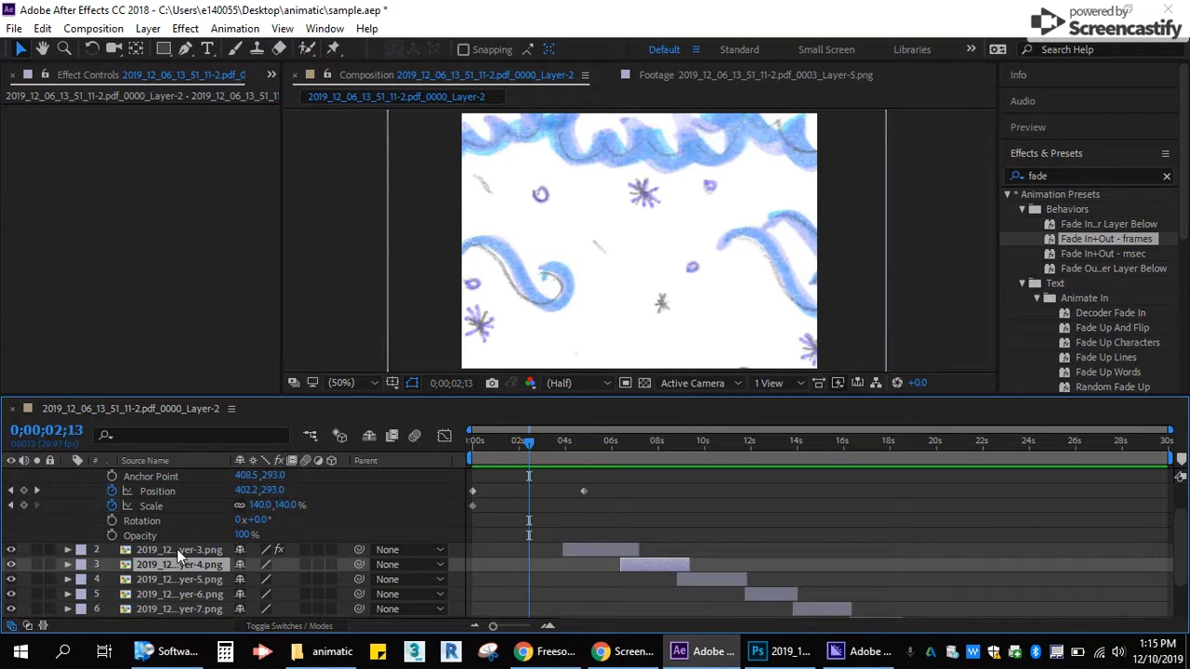
{"action": "scroll", "coordinate": [180, 545], "scroll_direction": "up", "scroll_amount": 3}
{"action": "left_click", "coordinate": [67, 476]}
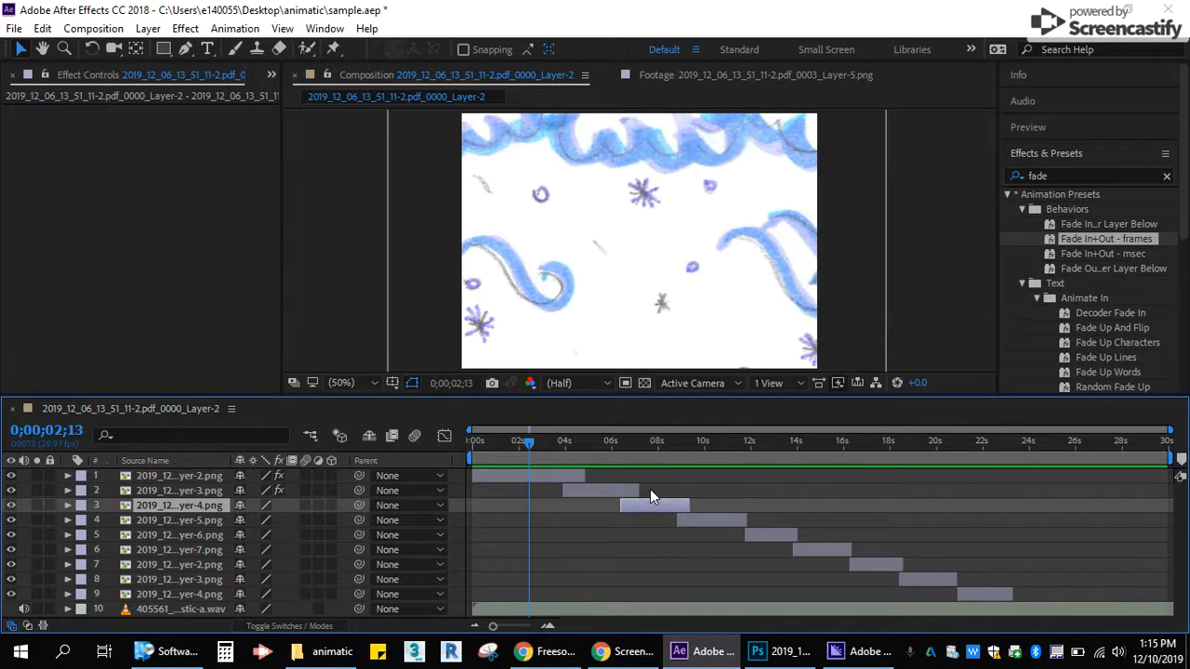
- Export the composition to the Adobe Media Encoder queue, closing the Software Center window that is in the way
{"action": "left_click", "coordinate": [15, 29]}
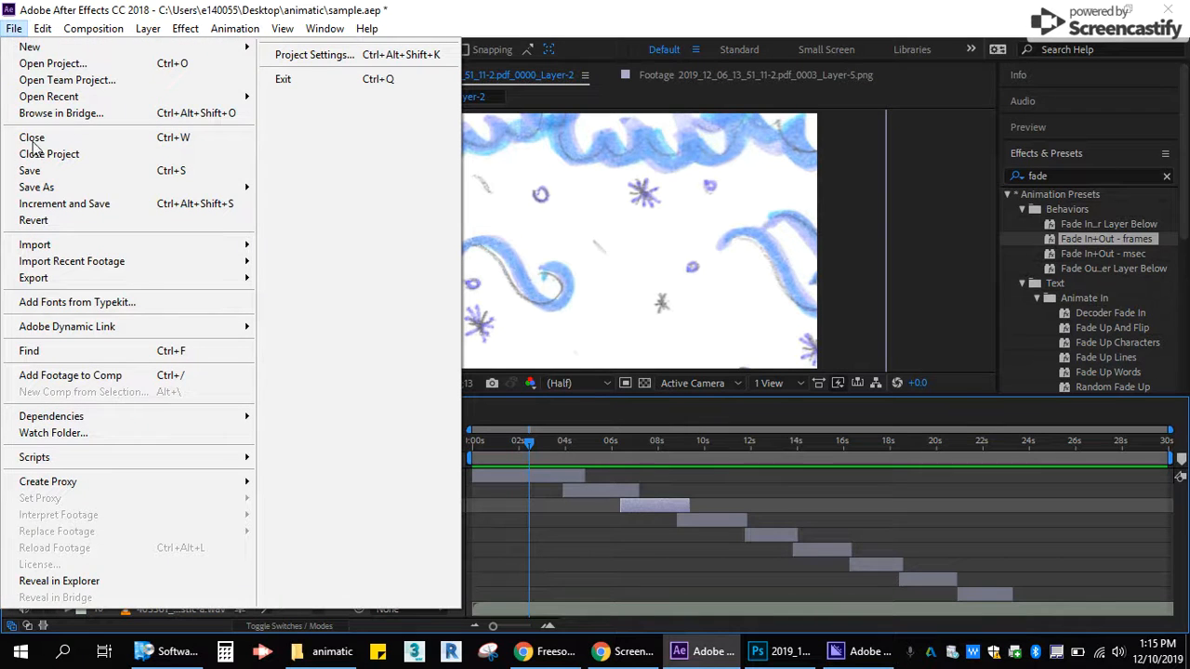
{"action": "mouse_move", "coordinate": [56, 281]}
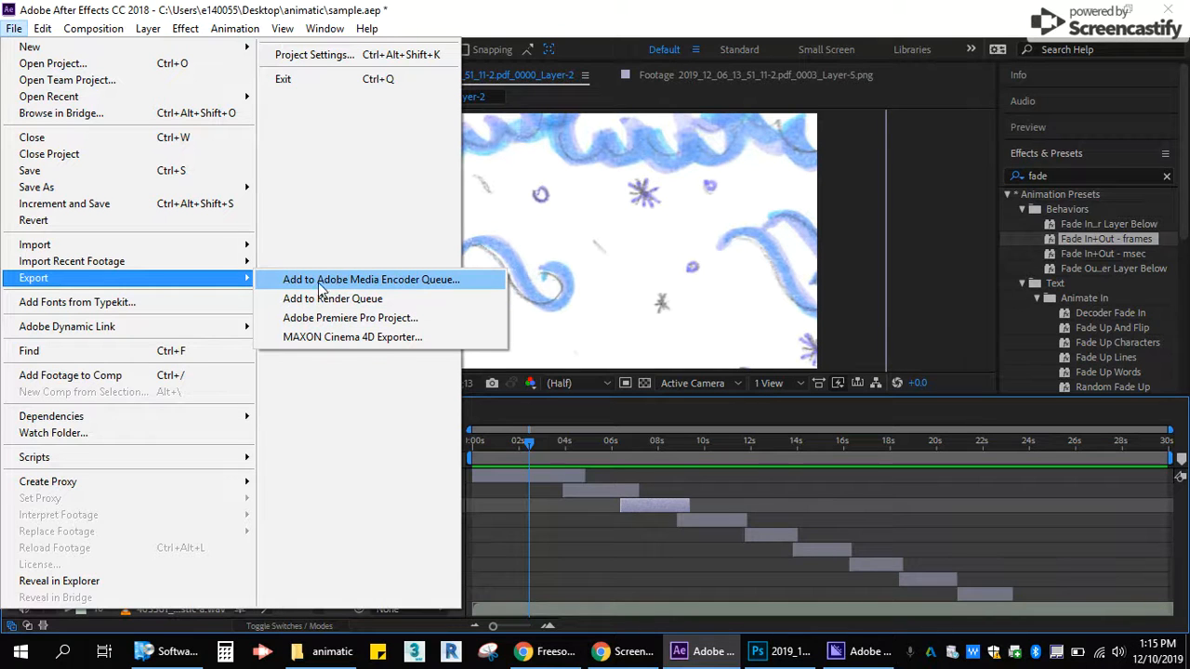
{"action": "left_click", "coordinate": [434, 283]}
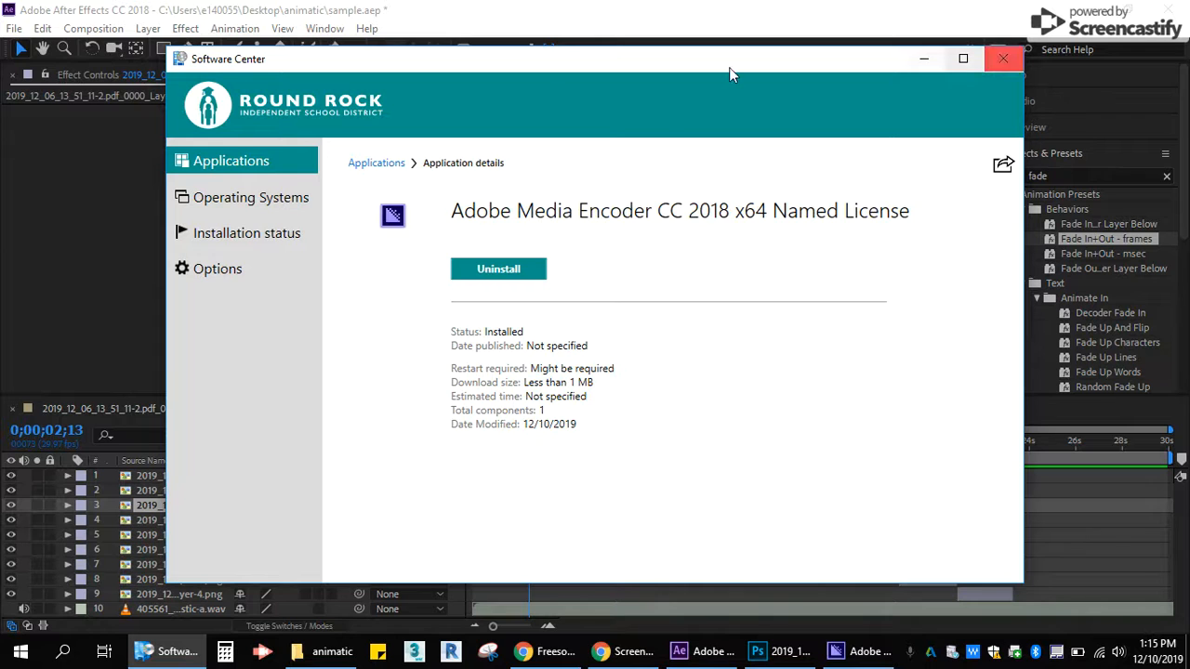
{"action": "left_click", "coordinate": [1001, 62]}
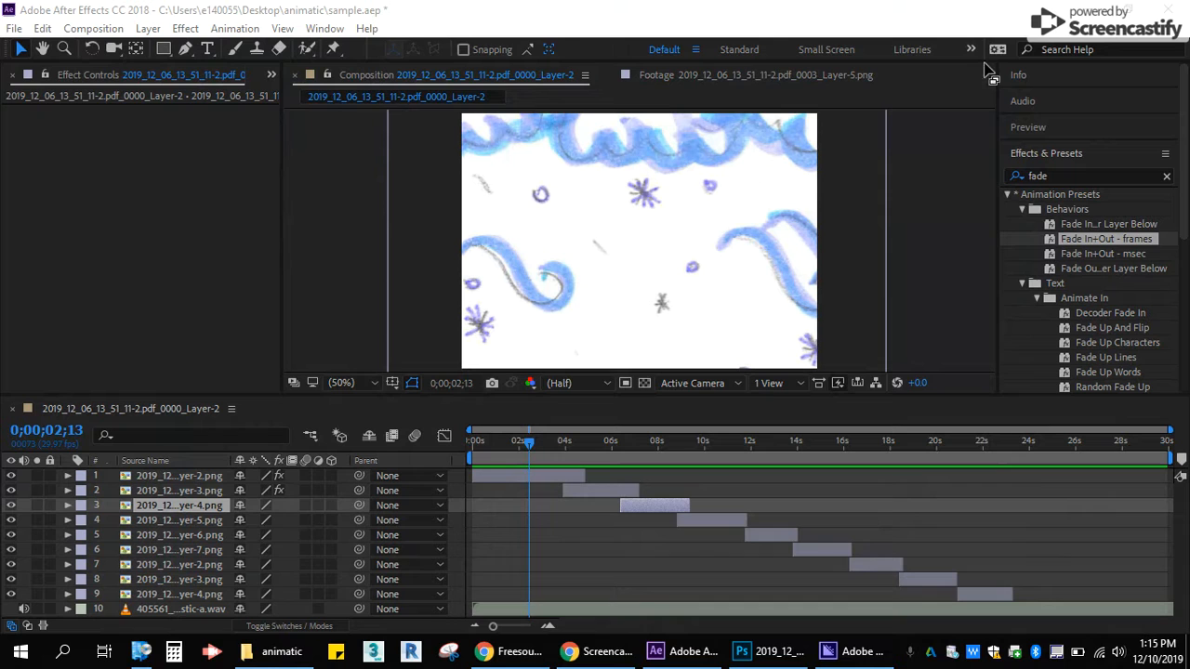
{"action": "left_click", "coordinate": [14, 28]}
{"action": "mouse_move", "coordinate": [46, 245]}
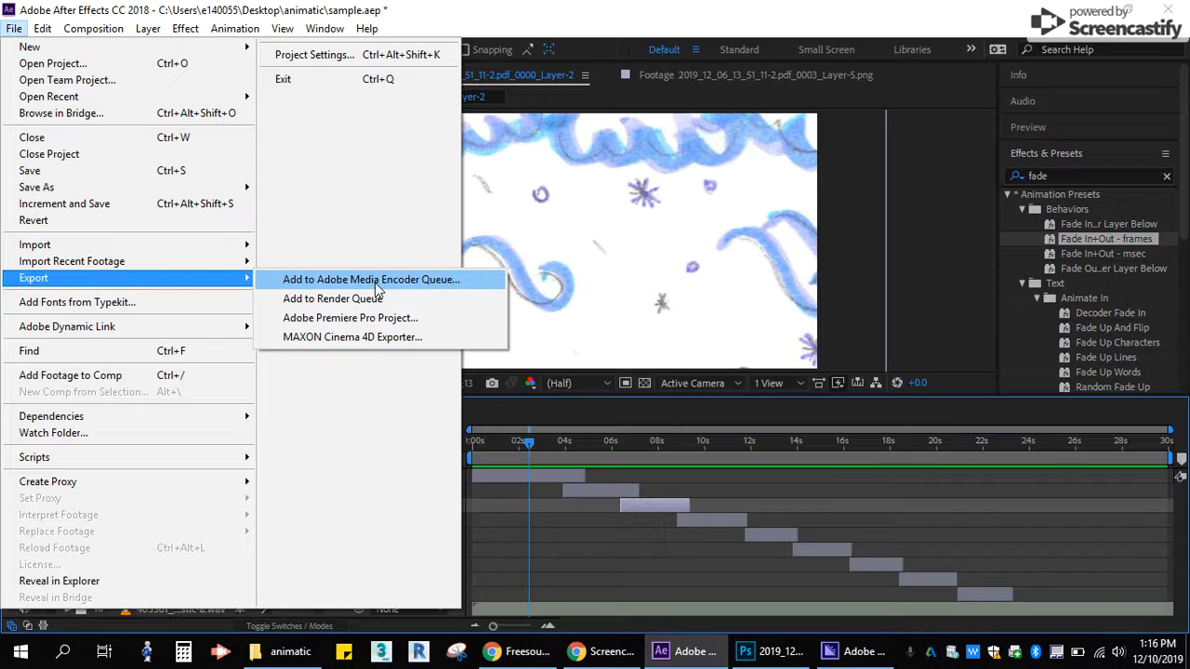
{"action": "left_click", "coordinate": [371, 283]}
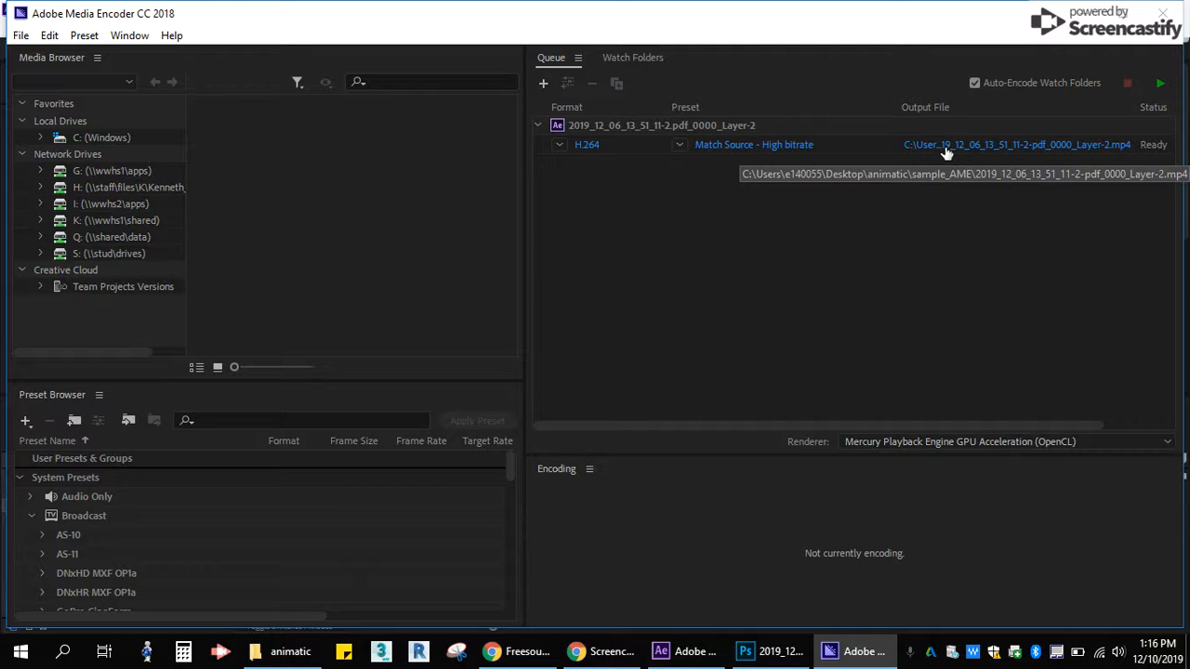
{"action": "left_click", "coordinate": [987, 145]}
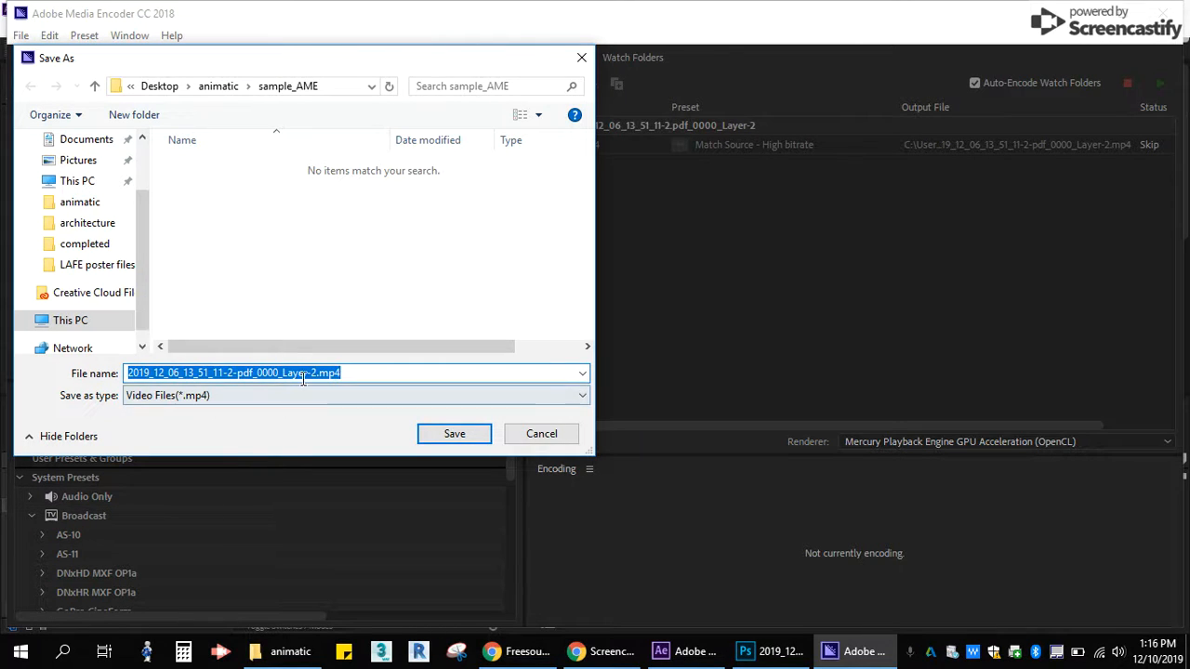
{"action": "left_click", "coordinate": [77, 204]}
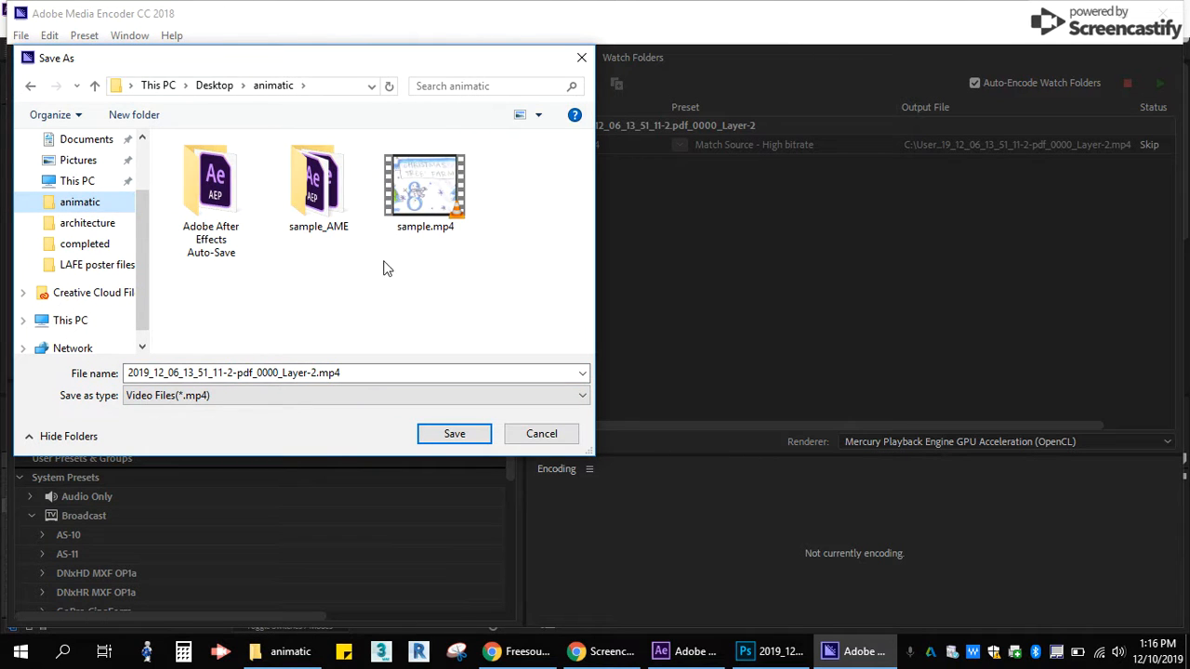
{"action": "double_click", "coordinate": [233, 372]}
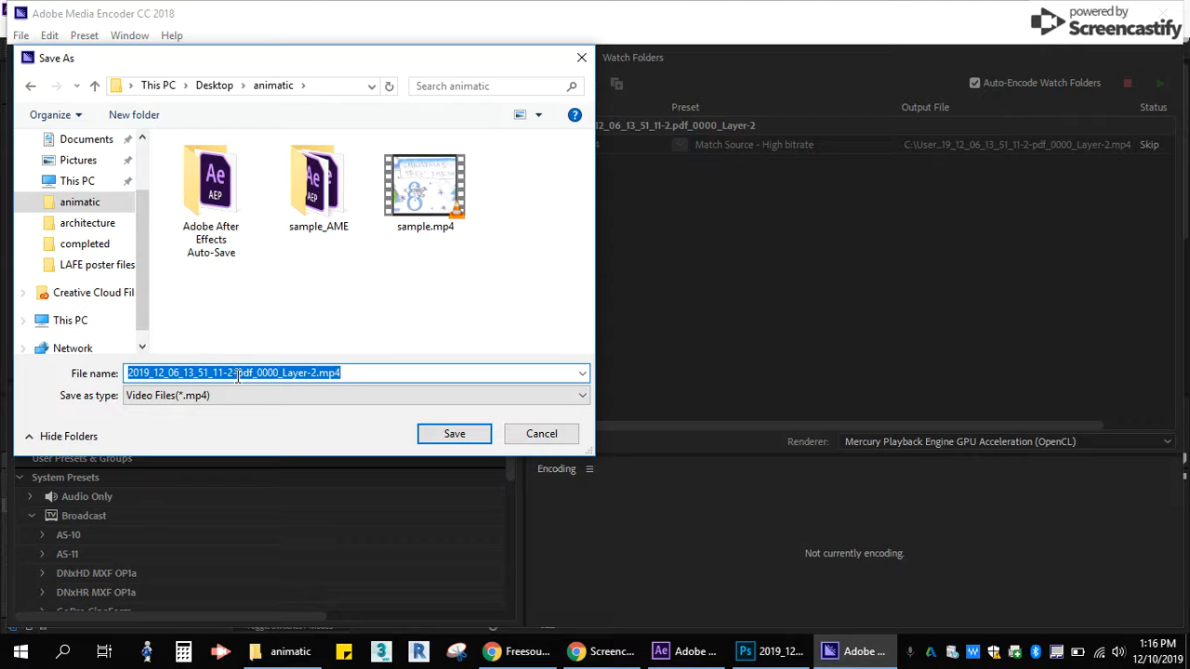
{"action": "type", "text": "sample"}
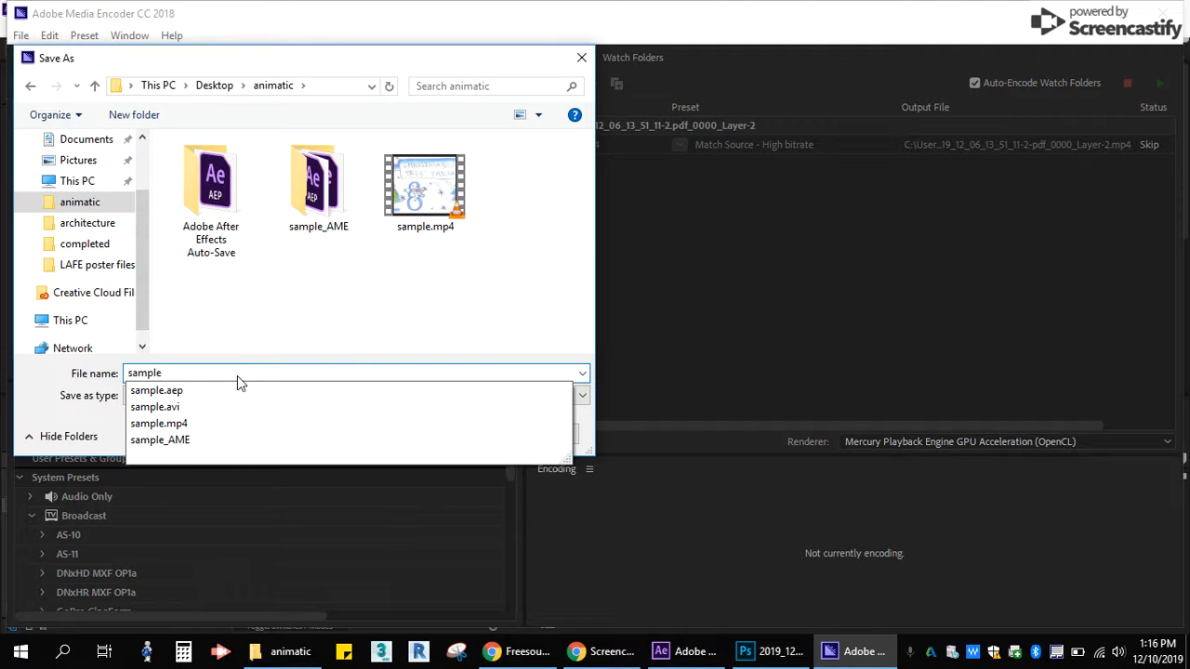
{"action": "left_click", "coordinate": [350, 358]}
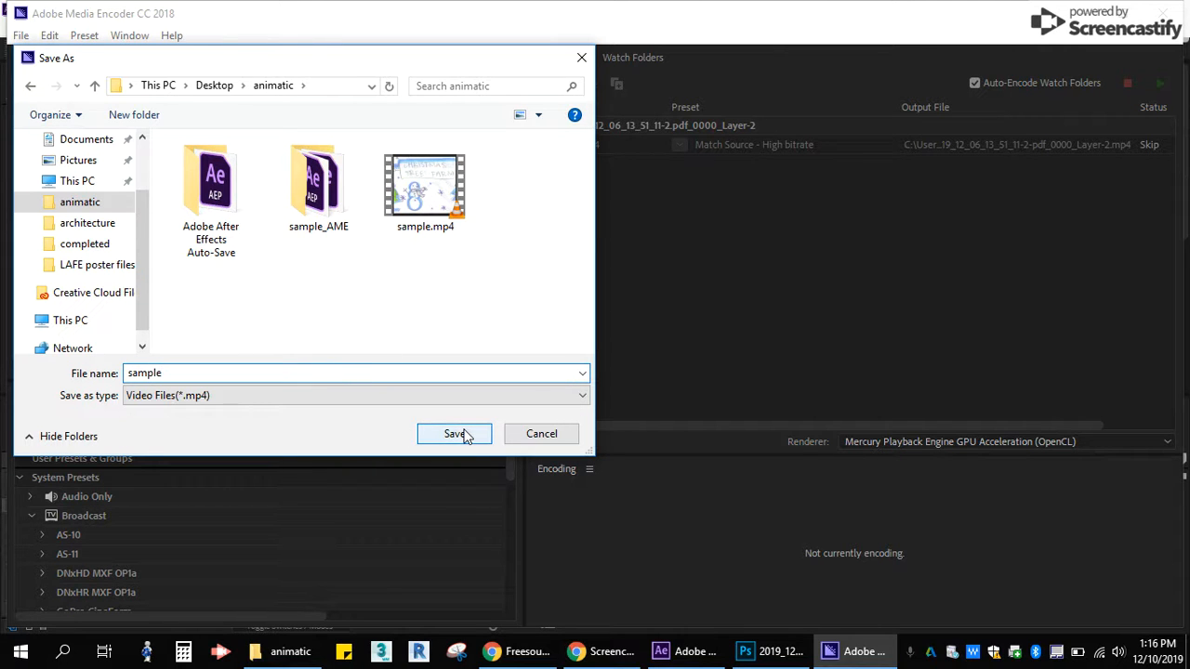
{"action": "left_click", "coordinate": [541, 433]}
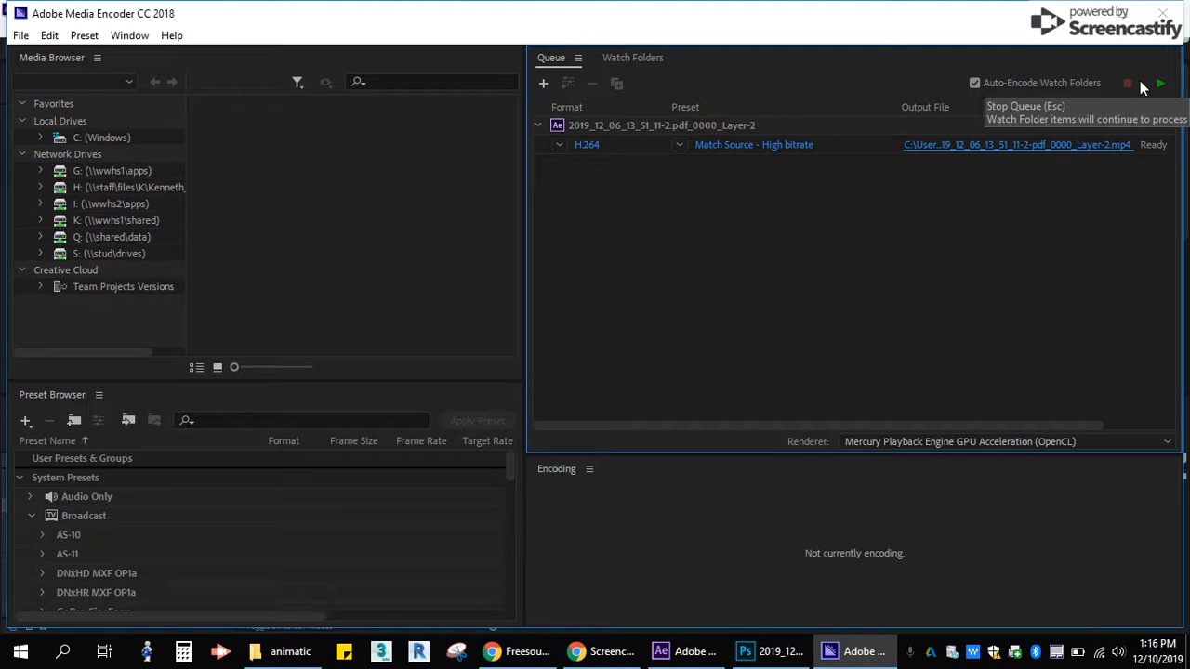
- Play sample.mp4 from the animatic folder in VLC to review the exported video, and close the player
{"action": "left_click", "coordinate": [288, 652]}
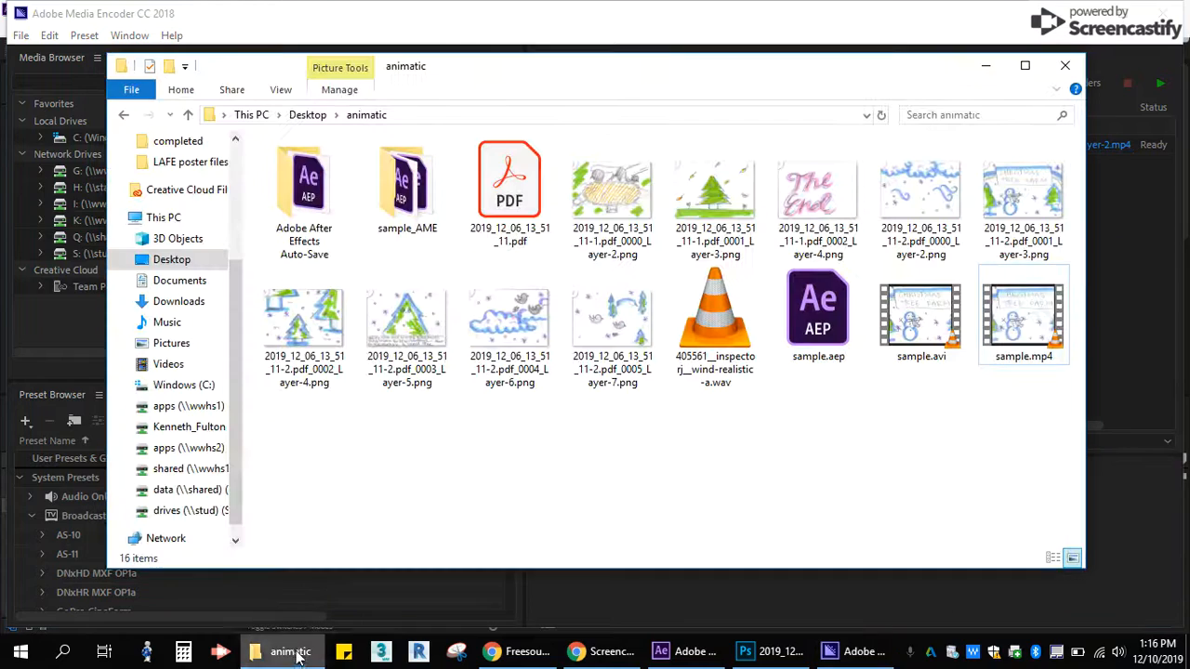
{"action": "left_click", "coordinate": [1031, 339]}
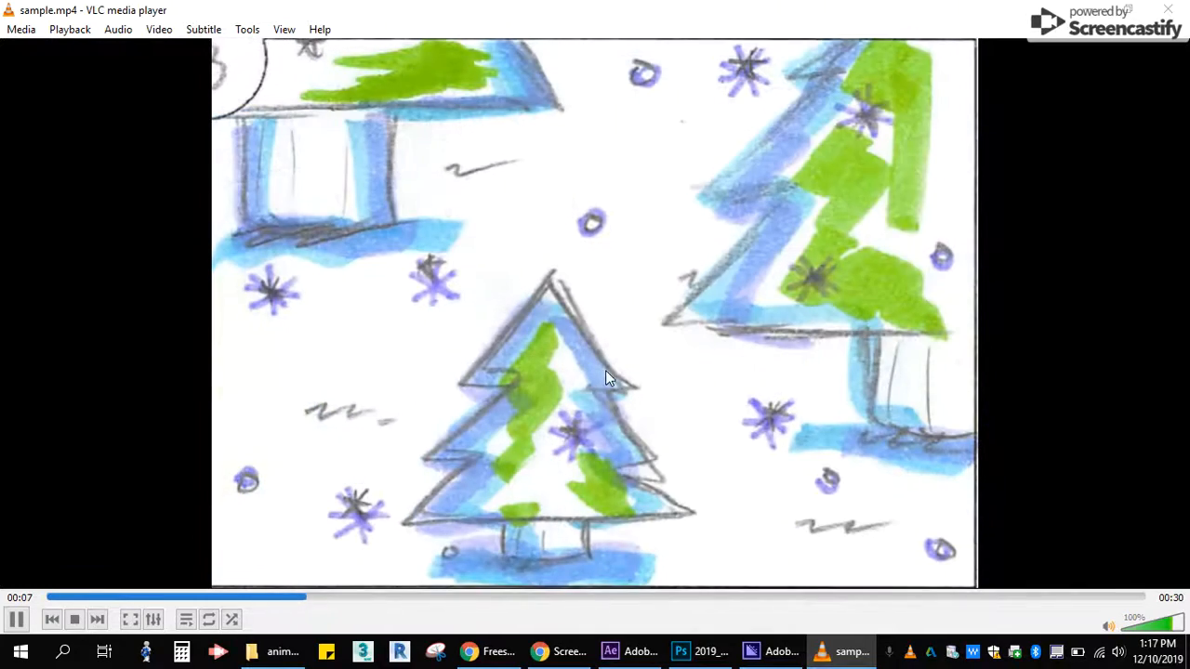
{"action": "left_click", "coordinate": [1168, 9]}
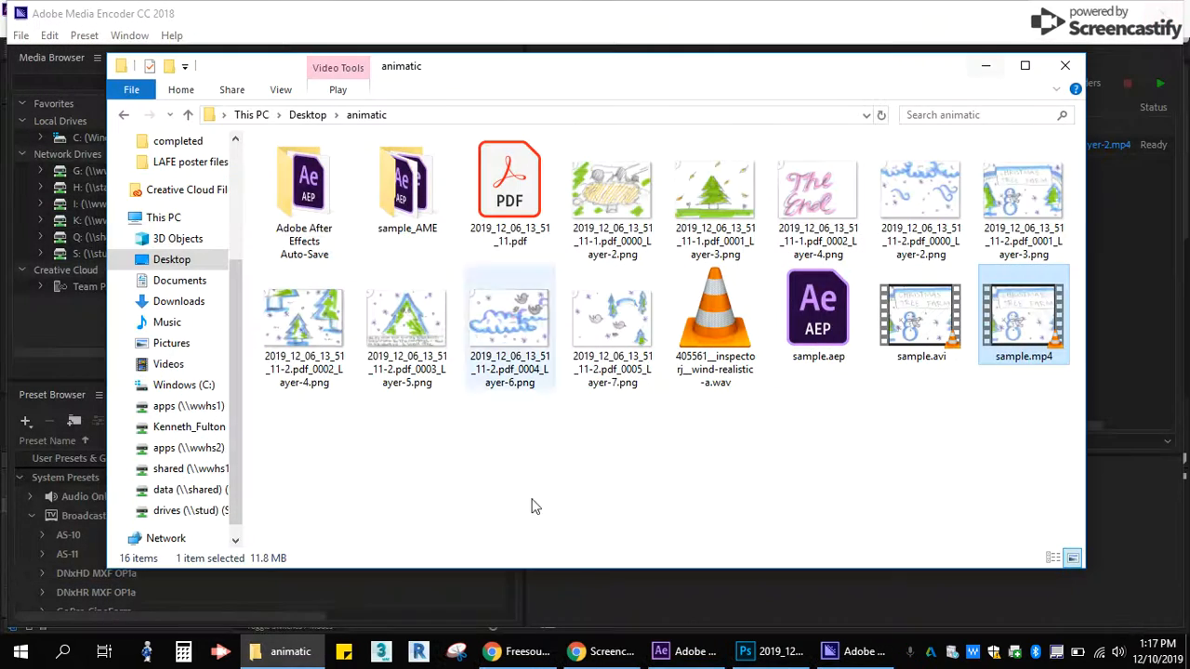
- Switch back to After Effects and add the composition to the Render Queue
{"action": "left_click", "coordinate": [588, 596]}
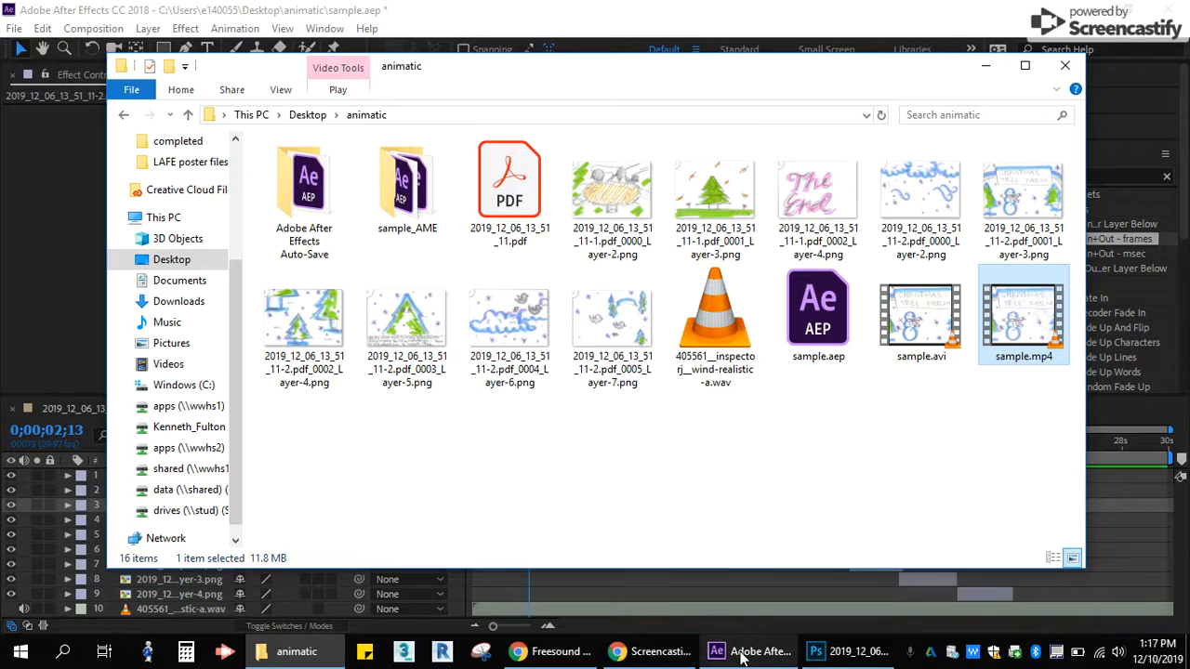
{"action": "left_click", "coordinate": [732, 641]}
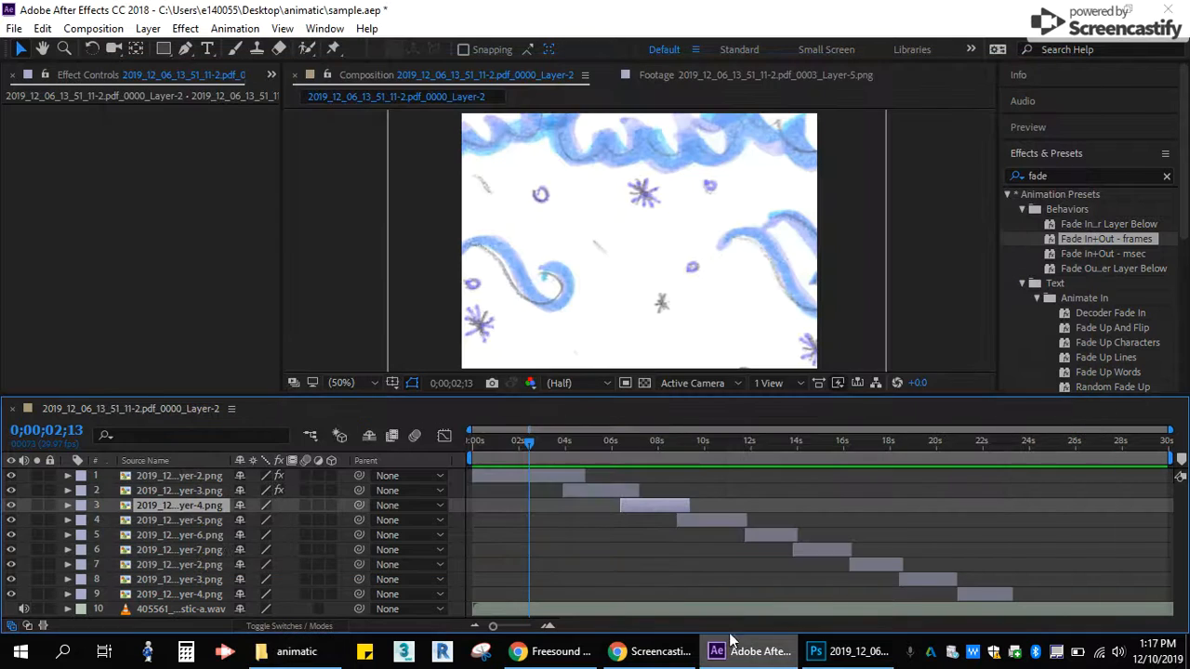
{"action": "left_click", "coordinate": [14, 28]}
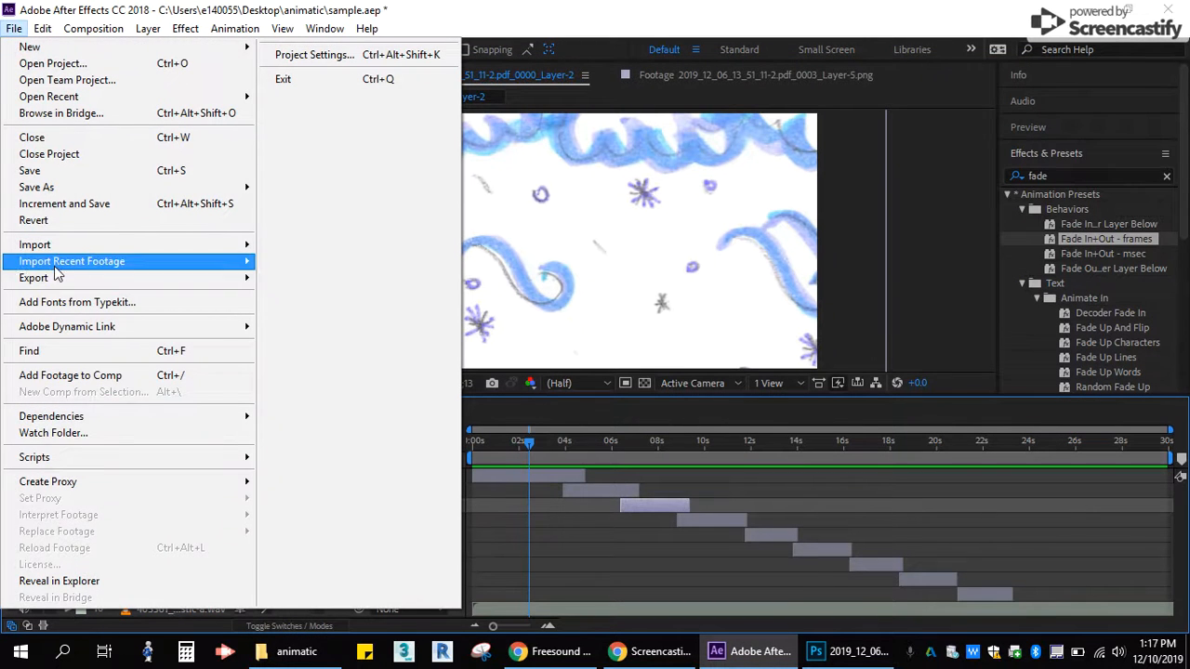
{"action": "mouse_move", "coordinate": [98, 279]}
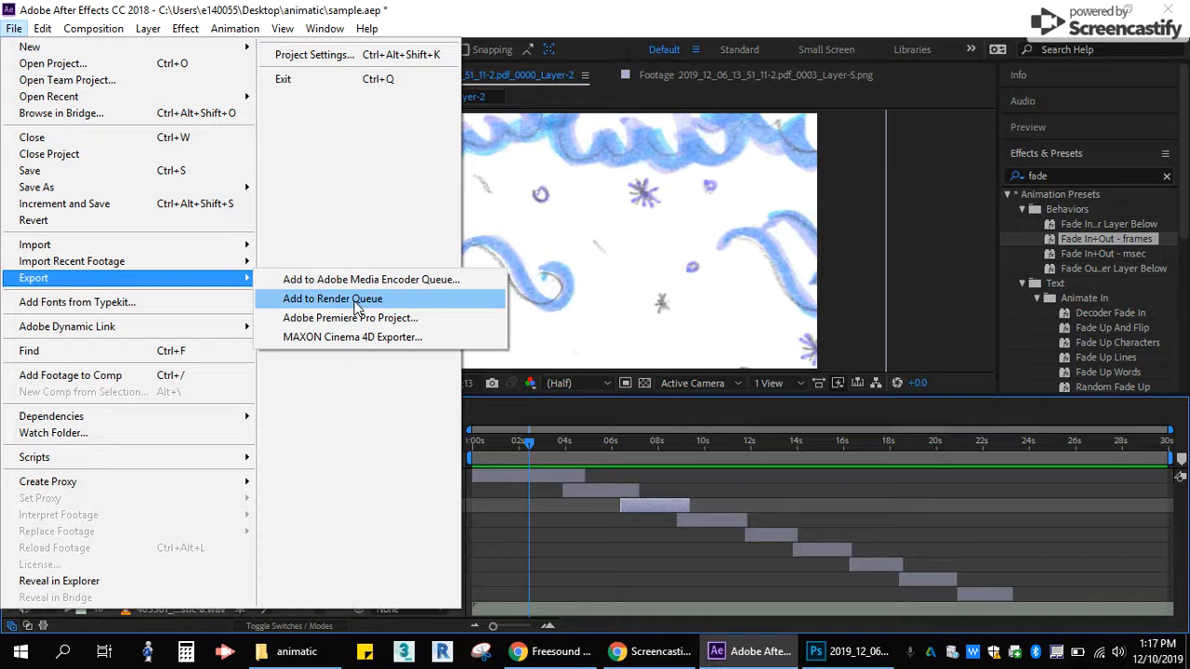
{"action": "left_click", "coordinate": [356, 300]}
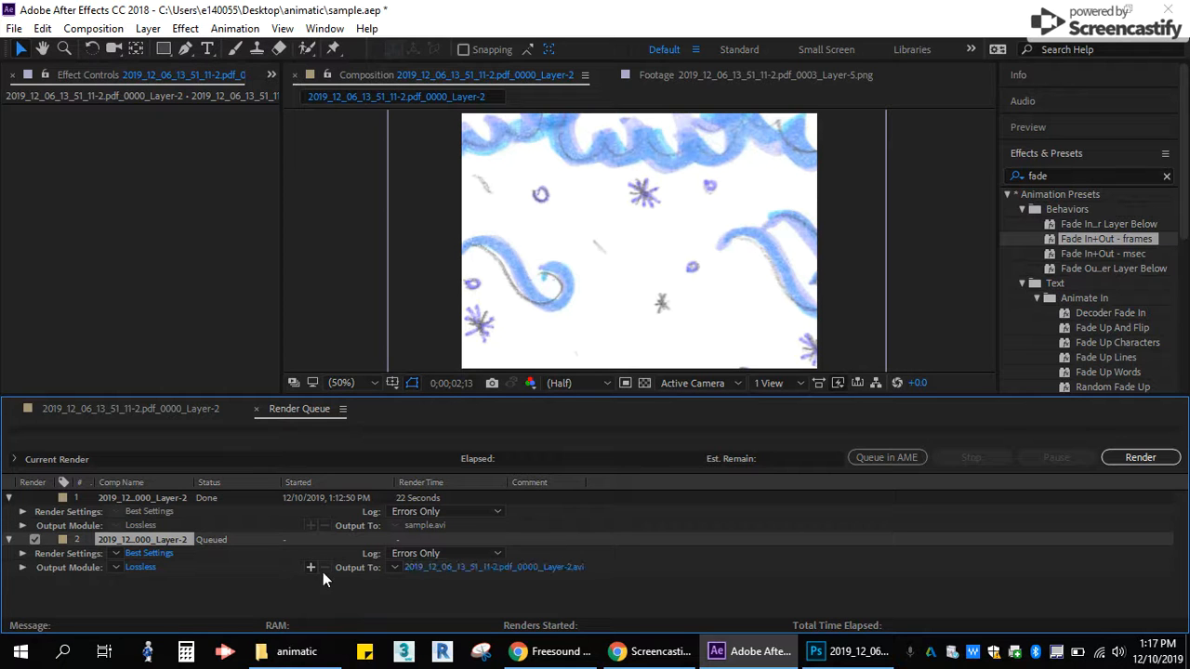
{"action": "left_click", "coordinate": [454, 570]}
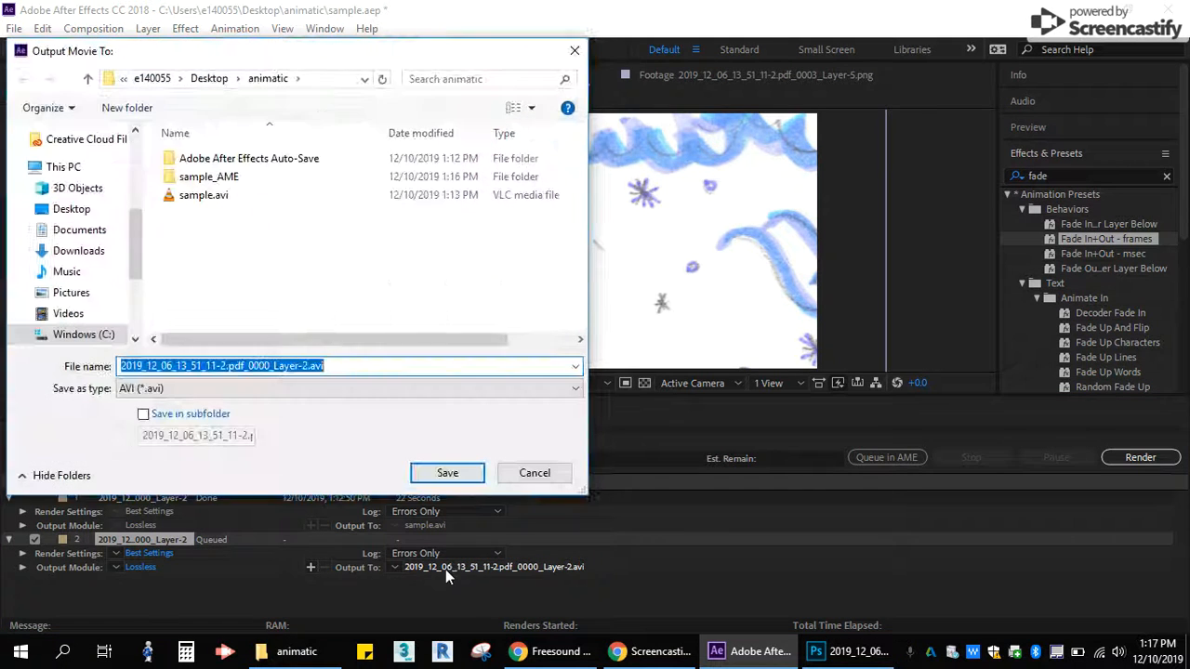
{"action": "left_click", "coordinate": [26, 212]}
{"action": "left_click", "coordinate": [57, 175]}
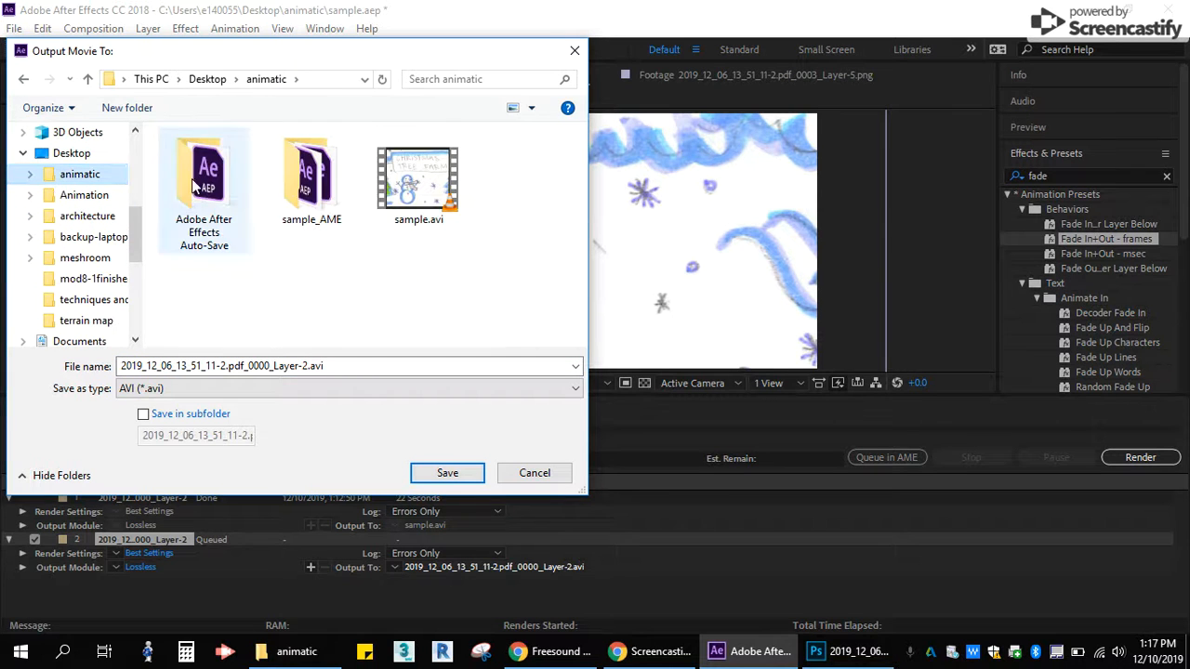
{"action": "double_click", "coordinate": [269, 366]}
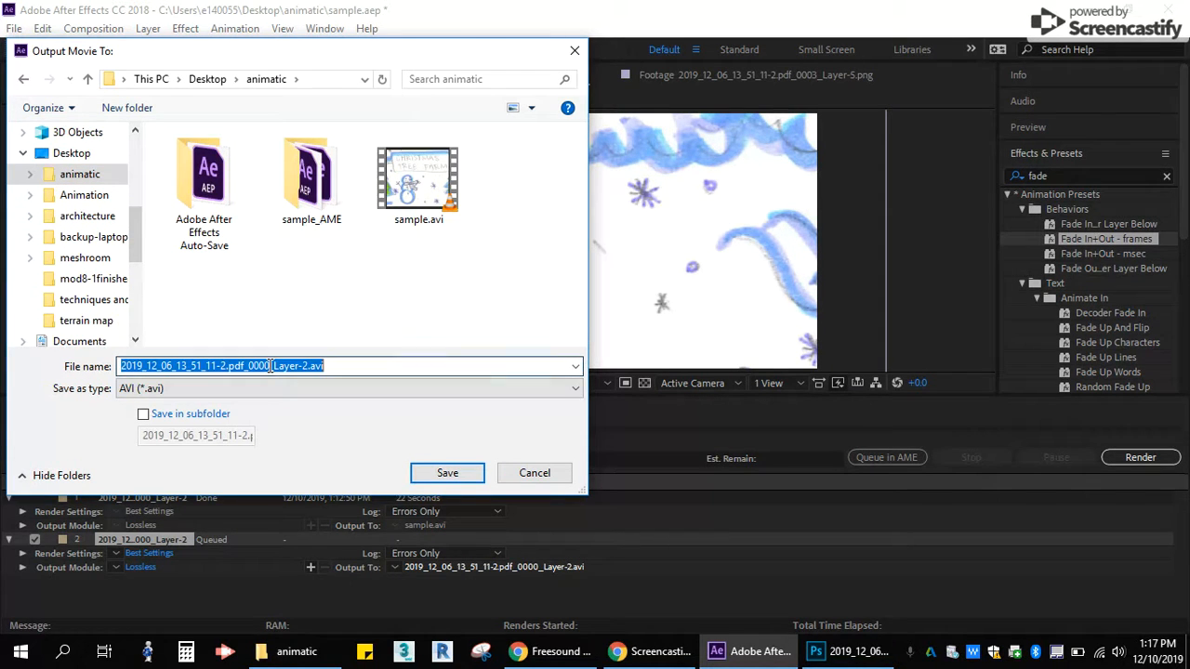
{"action": "type", "text": "sample"}
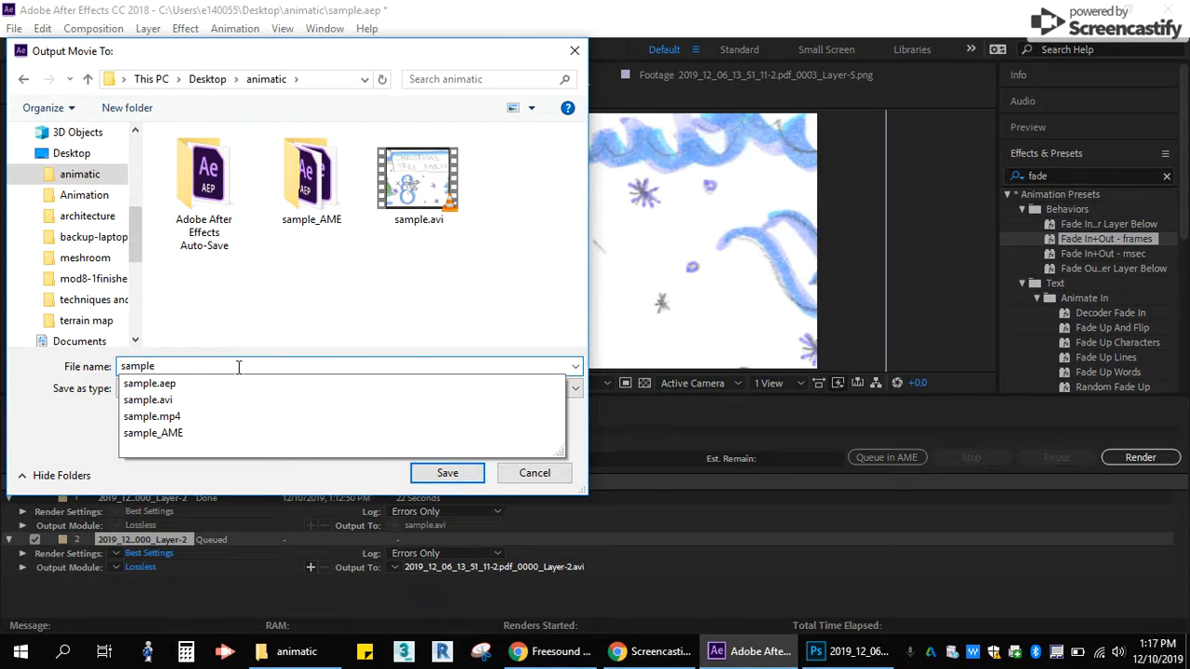
{"action": "left_click", "coordinate": [521, 476]}
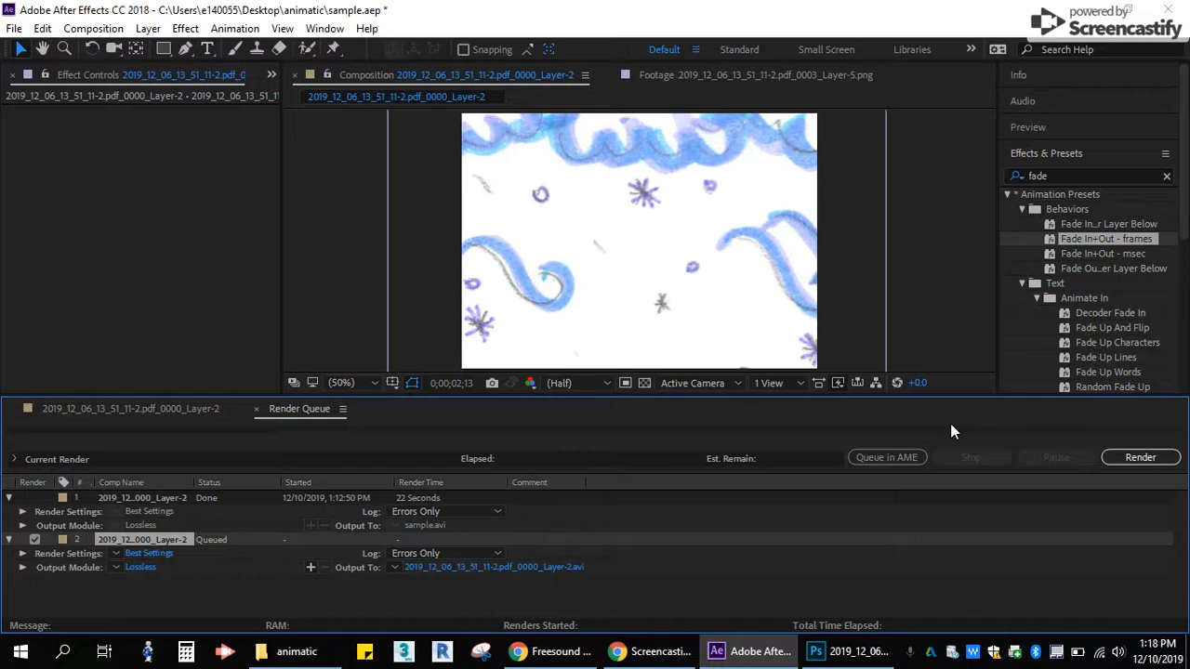
- Play sample.avi from the animatic folder in VLC to review the rendered video, and close the player
{"action": "left_click", "coordinate": [293, 653]}
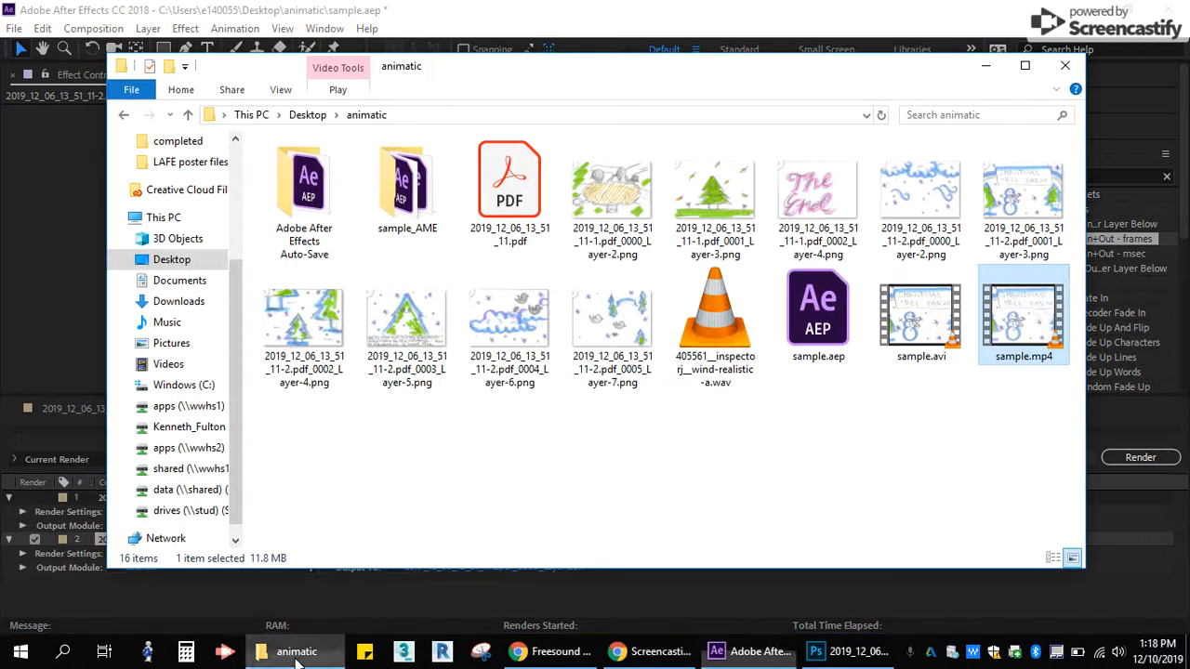
{"action": "left_click", "coordinate": [932, 322]}
{"action": "double_click", "coordinate": [932, 322]}
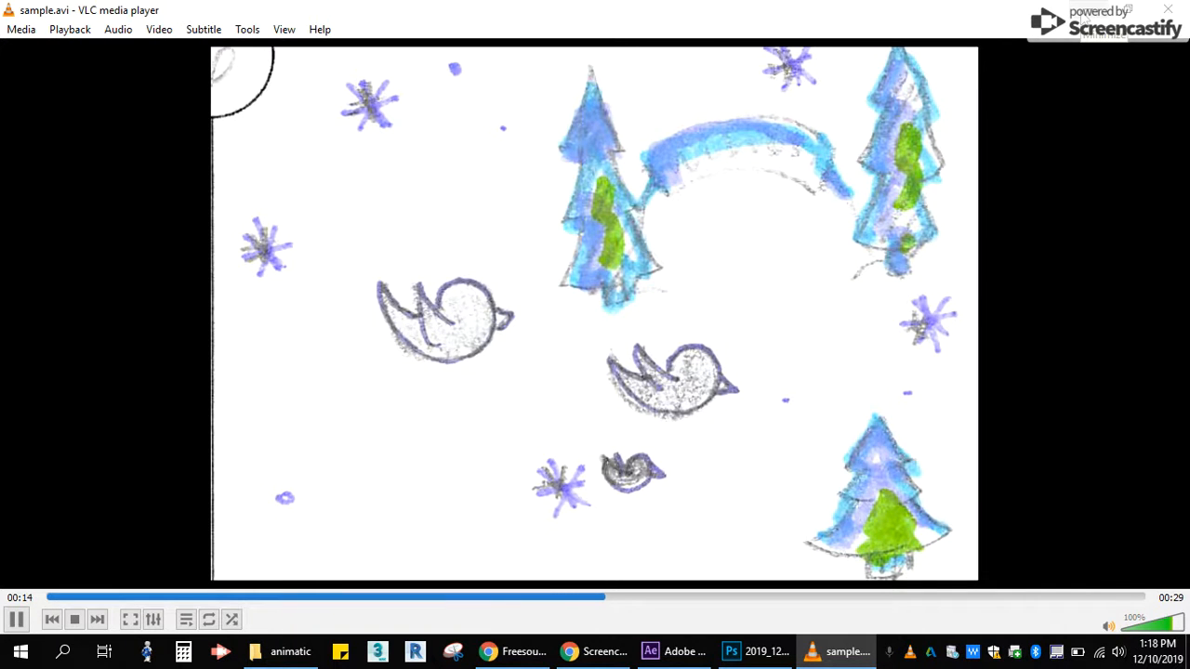
{"action": "key", "text": "alt+F4"}
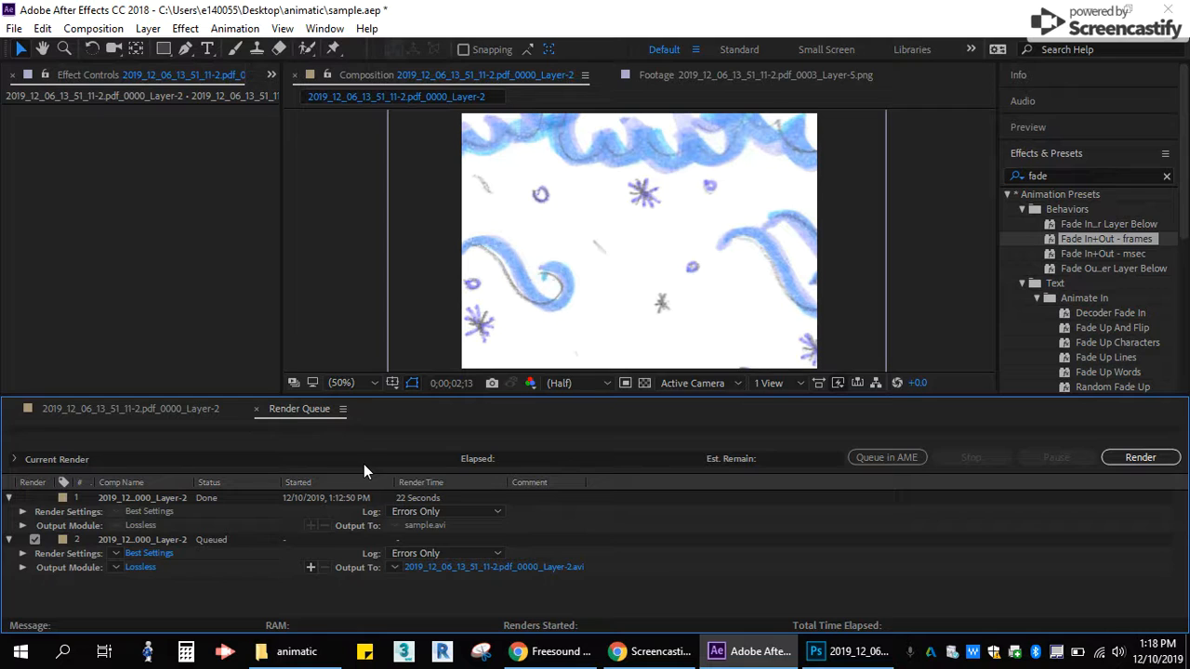
- Close the Render Queue and save the project
{"action": "left_click", "coordinate": [255, 409]}
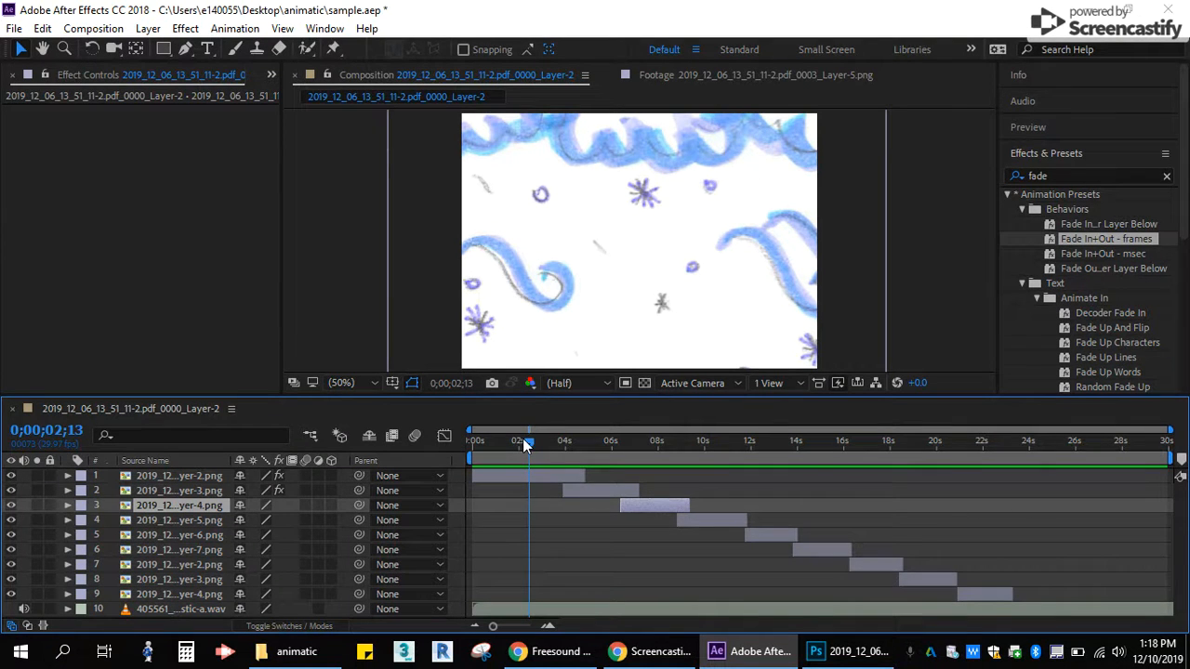
{"action": "left_click_drag", "start_coordinate": [527, 438], "coordinate": [553, 442]}
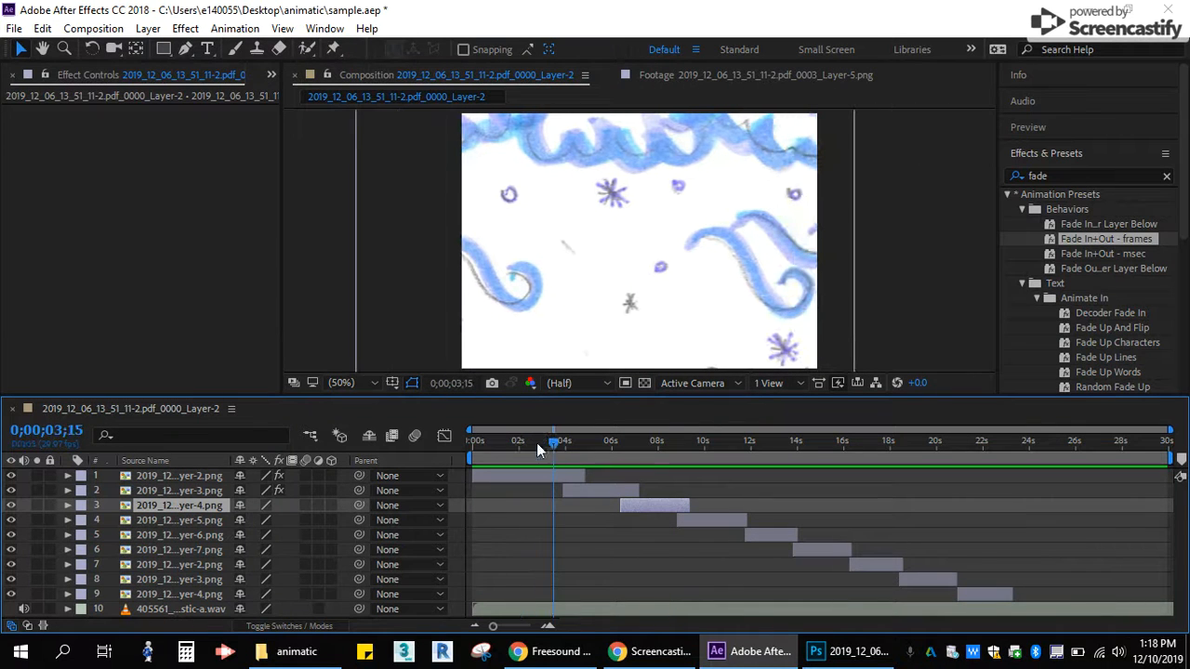
{"action": "left_click", "coordinate": [14, 28]}
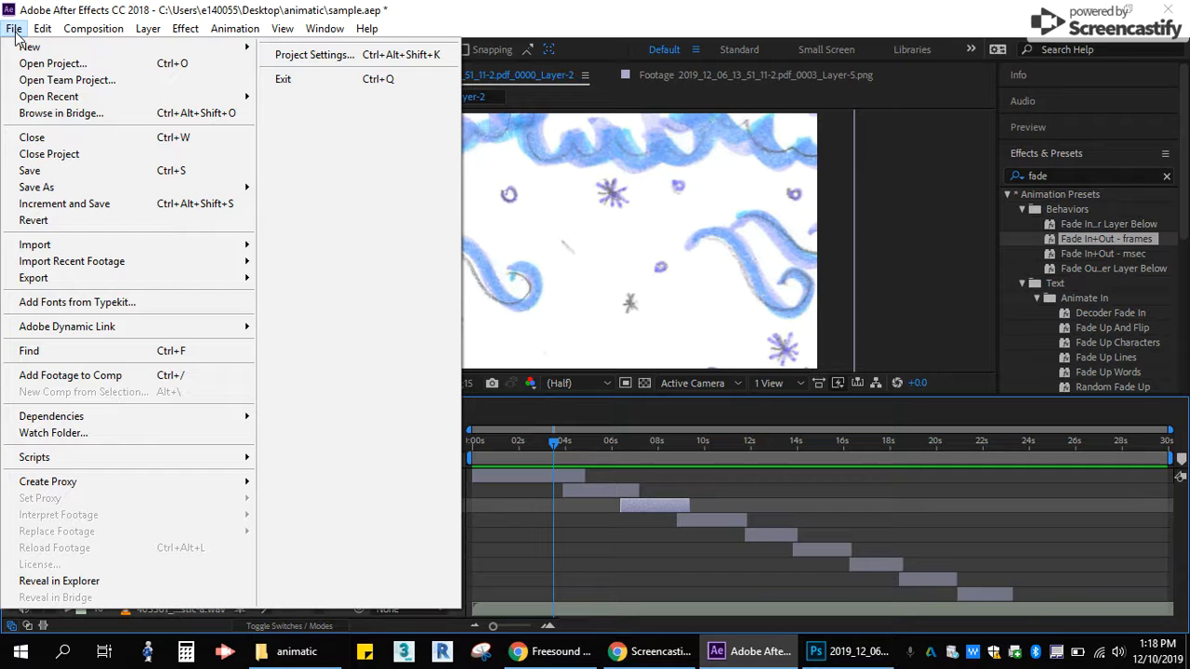
{"action": "left_click", "coordinate": [31, 171]}
{"action": "left_click", "coordinate": [13, 29]}
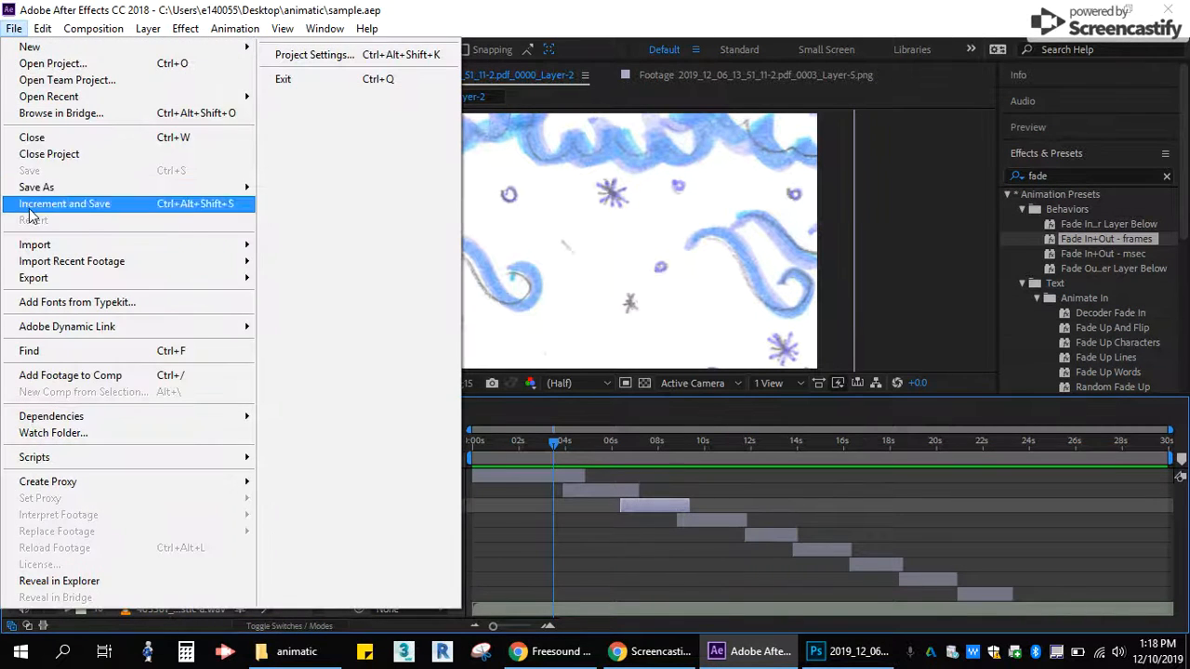
{"action": "mouse_move", "coordinate": [35, 278]}
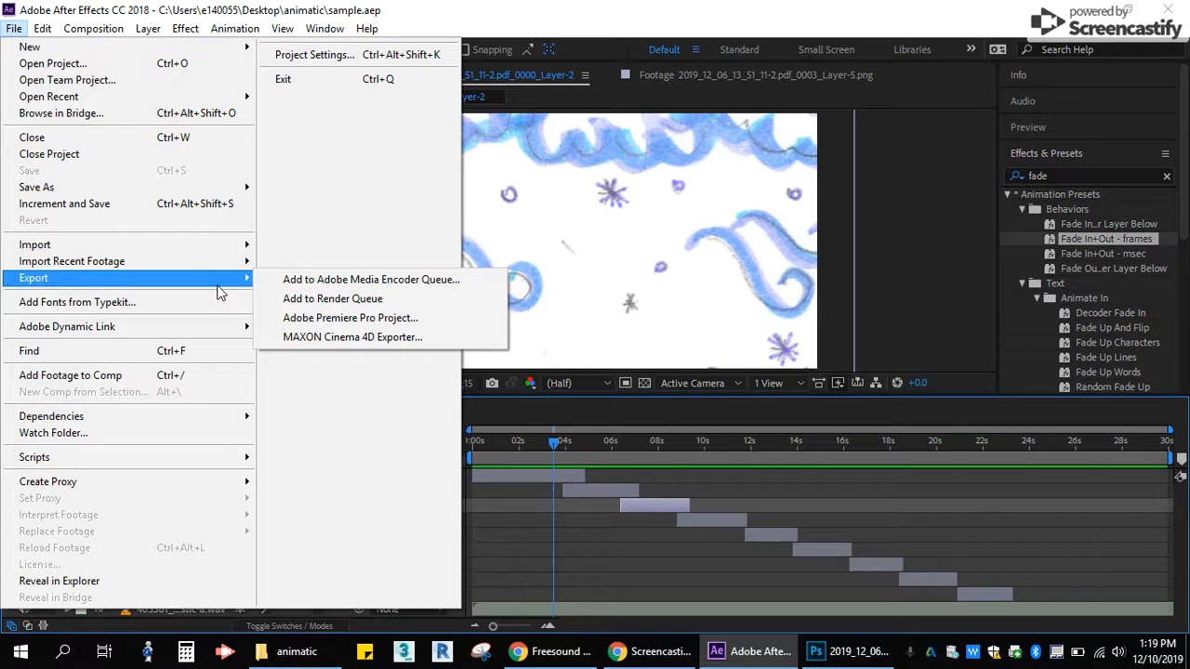
{"action": "left_click", "coordinate": [588, 11]}
{"action": "left_click", "coordinate": [14, 28]}
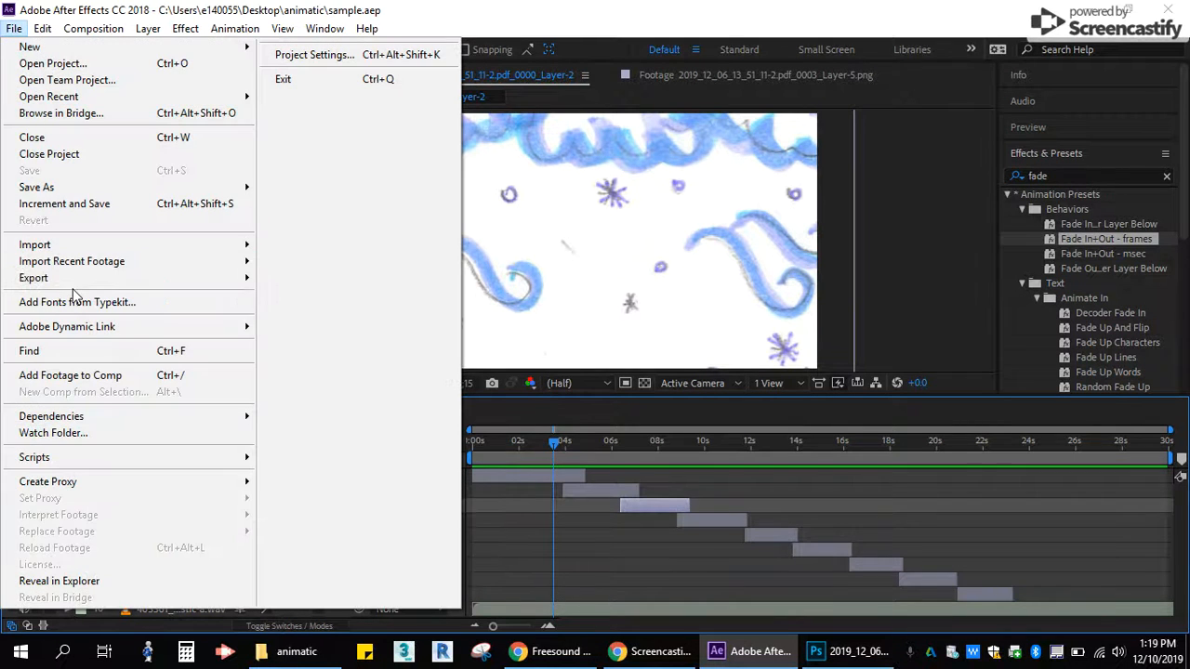
{"action": "mouse_move", "coordinate": [75, 279]}
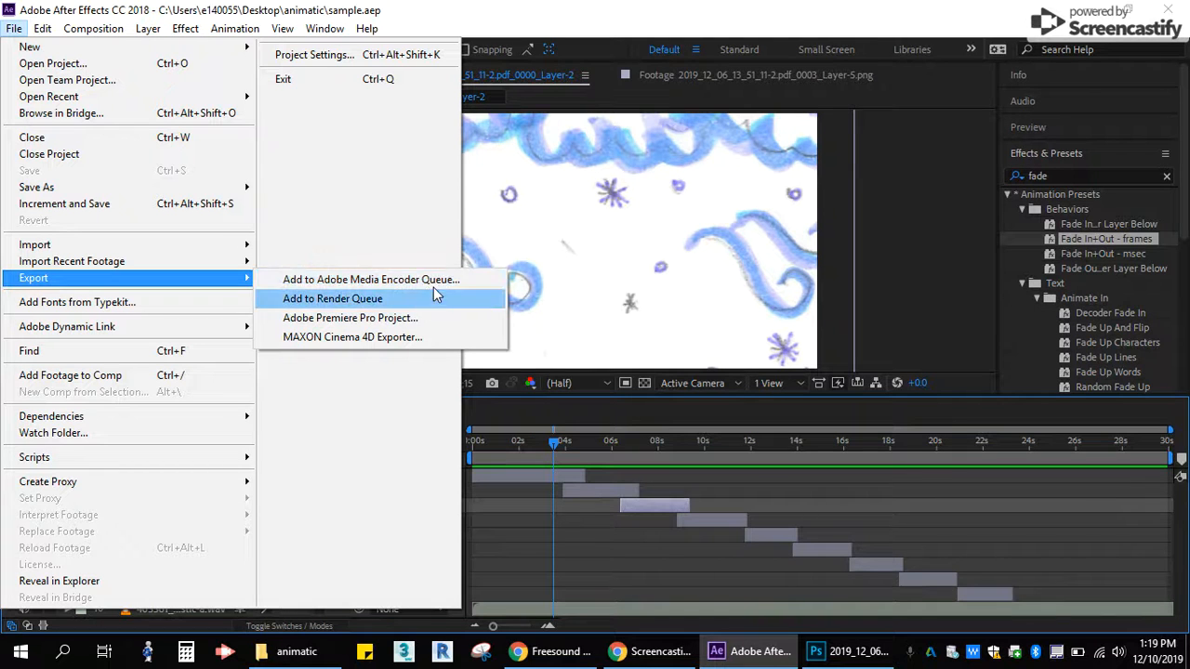
{"action": "left_click", "coordinate": [590, 38]}
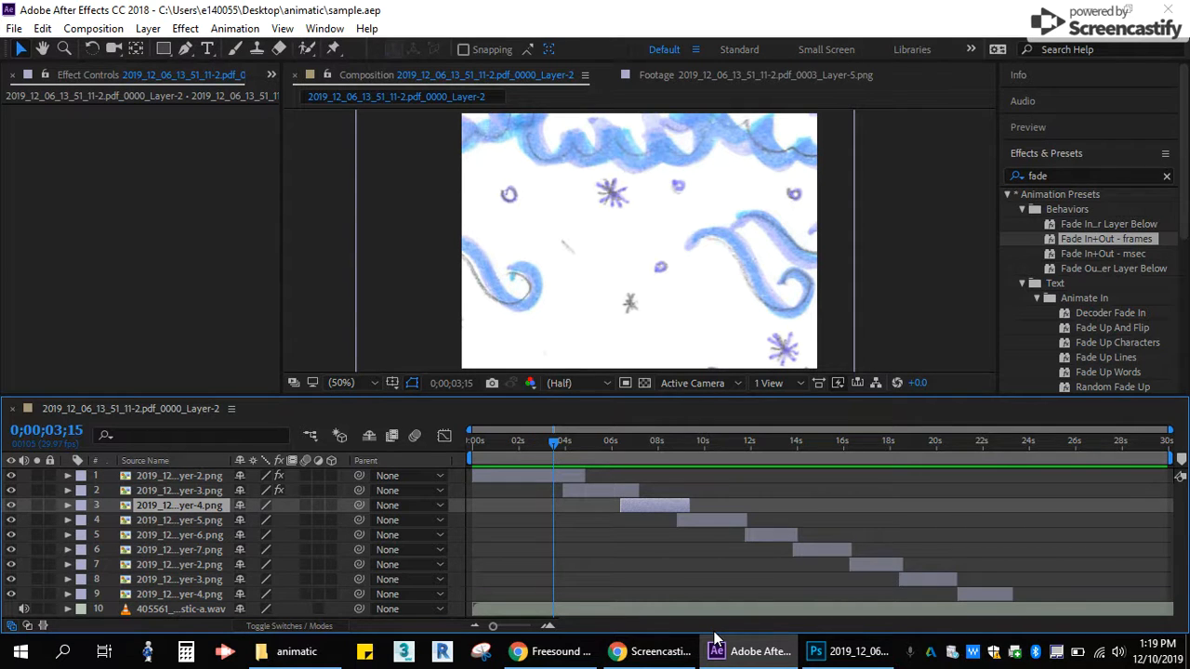
{"action": "left_click", "coordinate": [639, 655]}
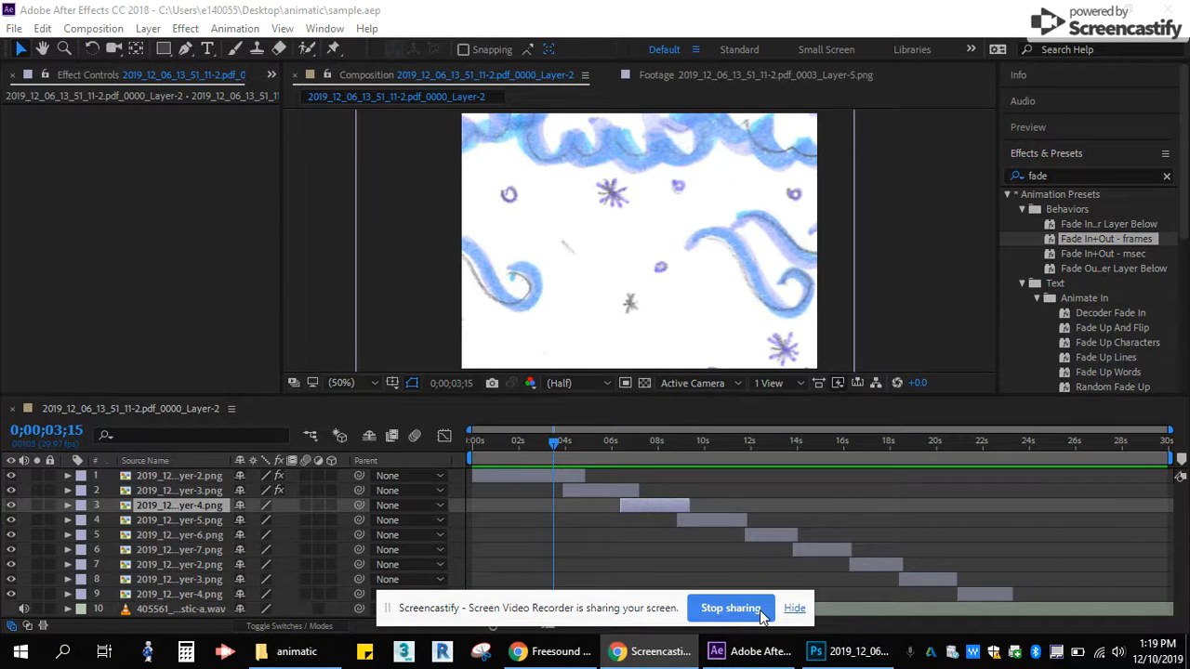